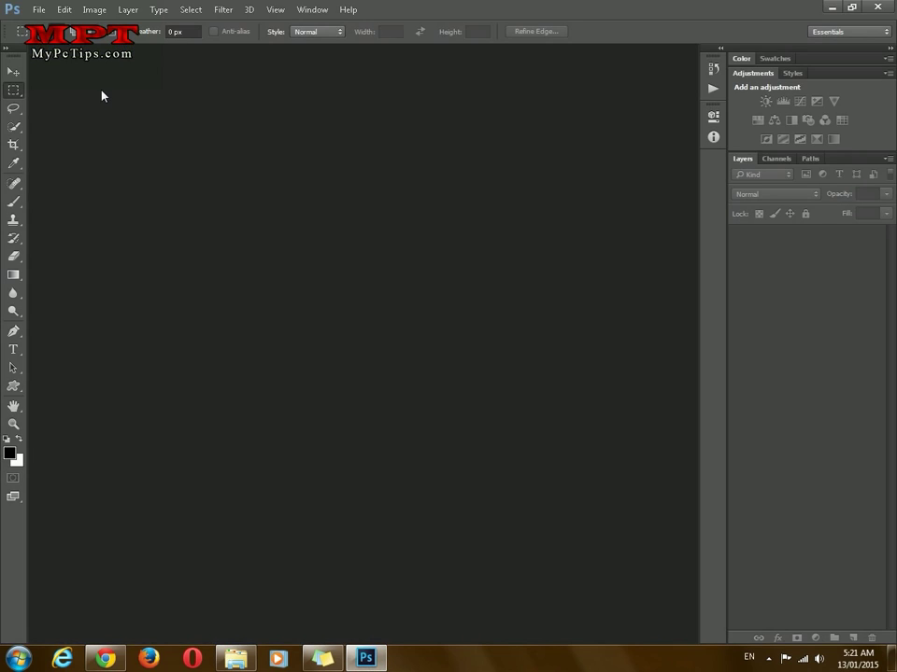
Open Picture1.png, Picture2.png and Picture3.png together from the File > Open dialog
left_click(37, 10)
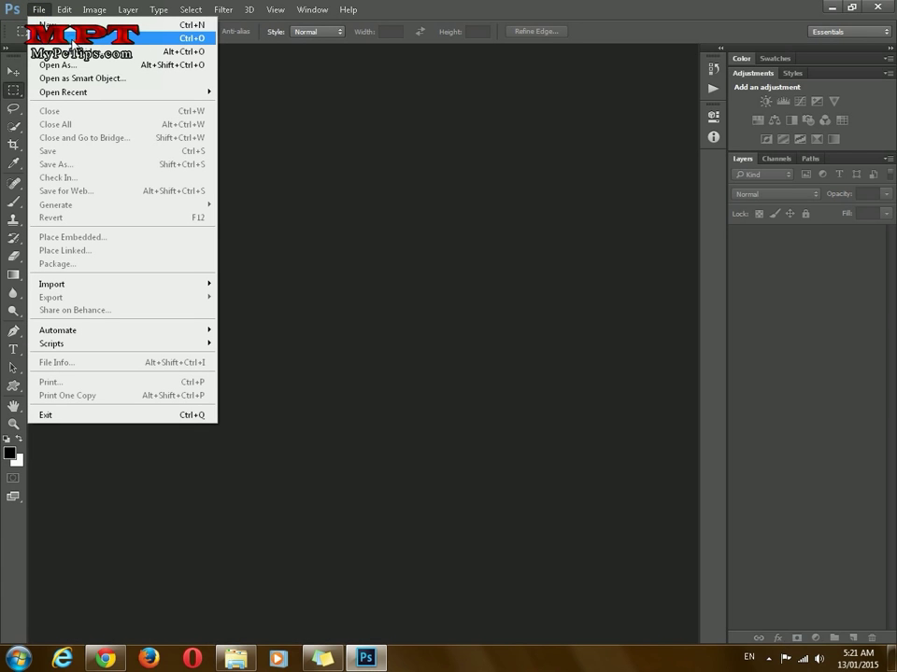
left_click(54, 38)
left_click_drag(411, 141, 149, 114)
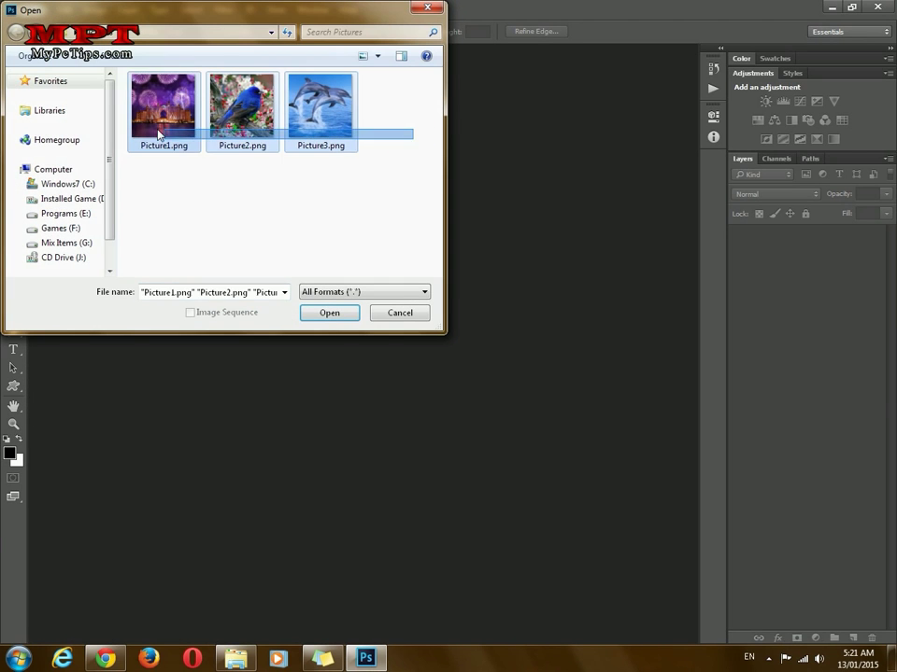
left_click(332, 315)
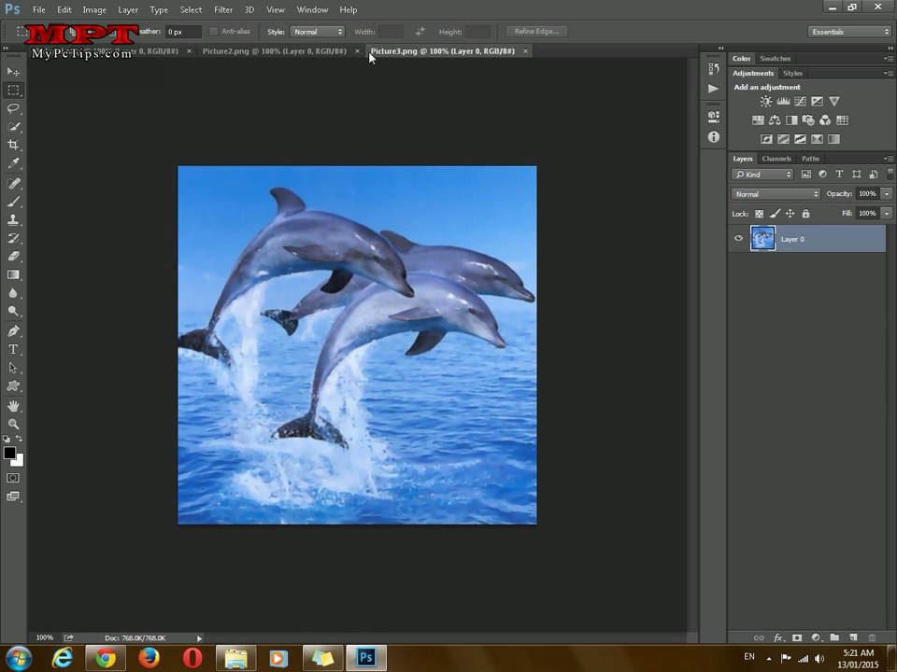
Check in Image Size that the fireworks picture is 512 × 512 px at 96 ppi, leaving it unchanged
left_click(131, 51)
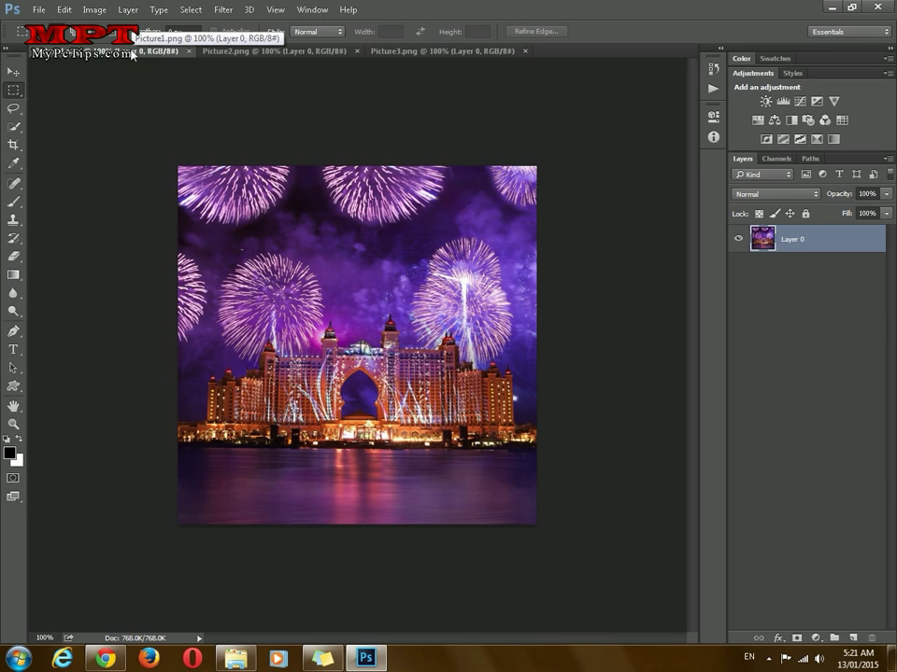
left_click(90, 11)
left_click(478, 5)
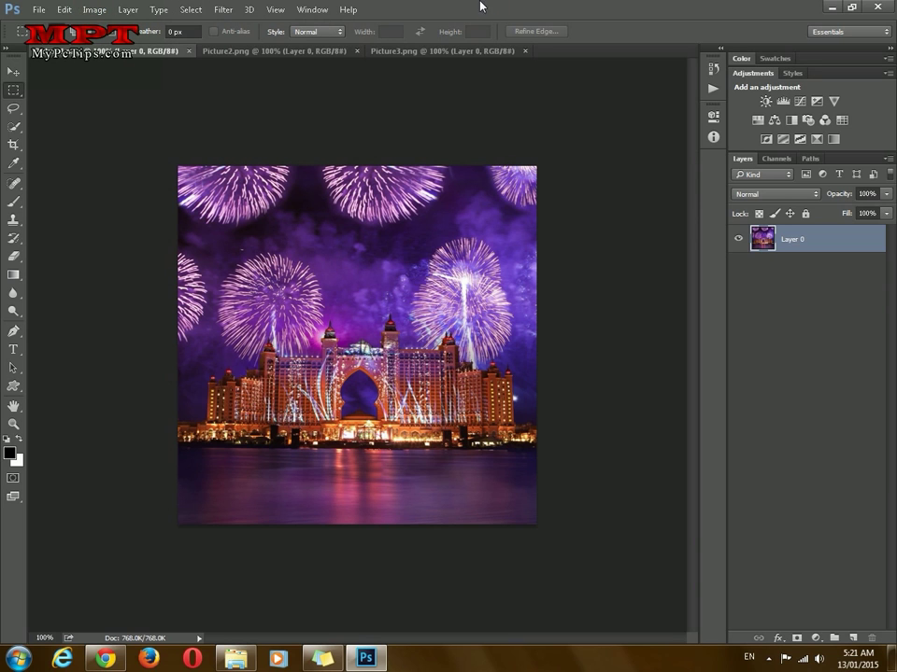
left_click(94, 9)
left_click(164, 112)
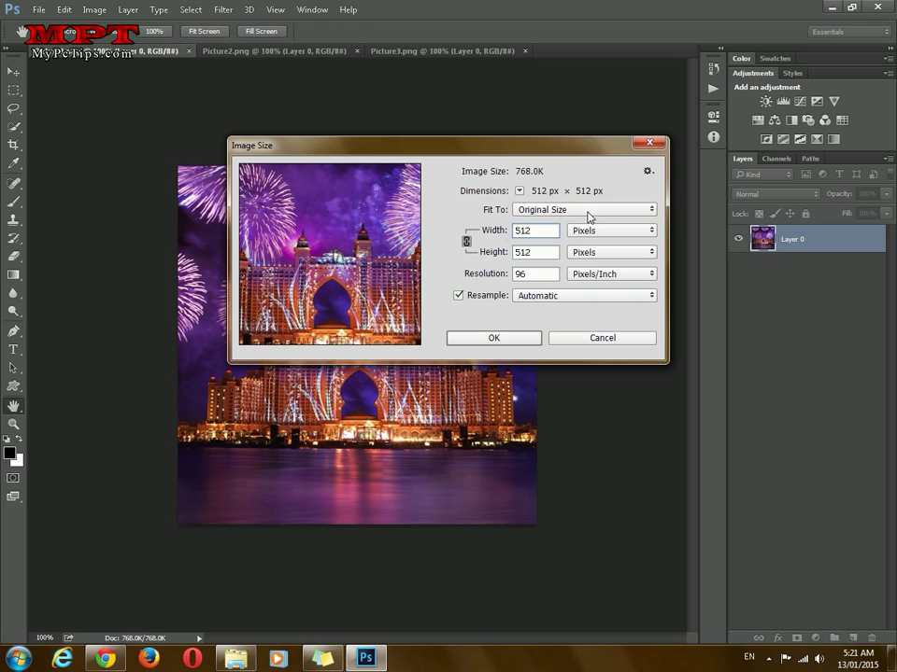
left_click(653, 146)
Glance at the bird and dolphins documents, then return to the fireworks picture
left_click(292, 53)
left_click(380, 53)
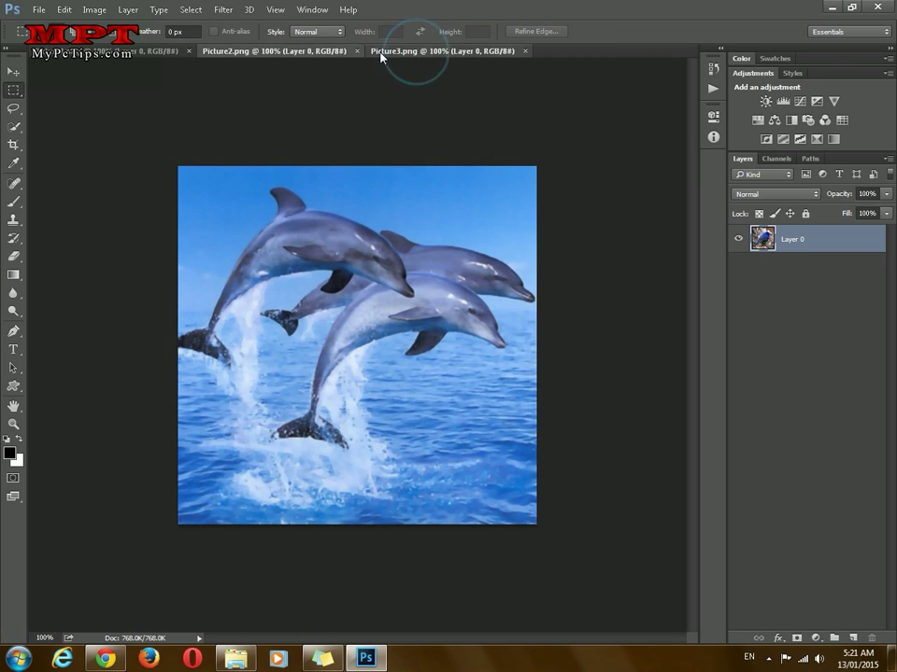
left_click(121, 50)
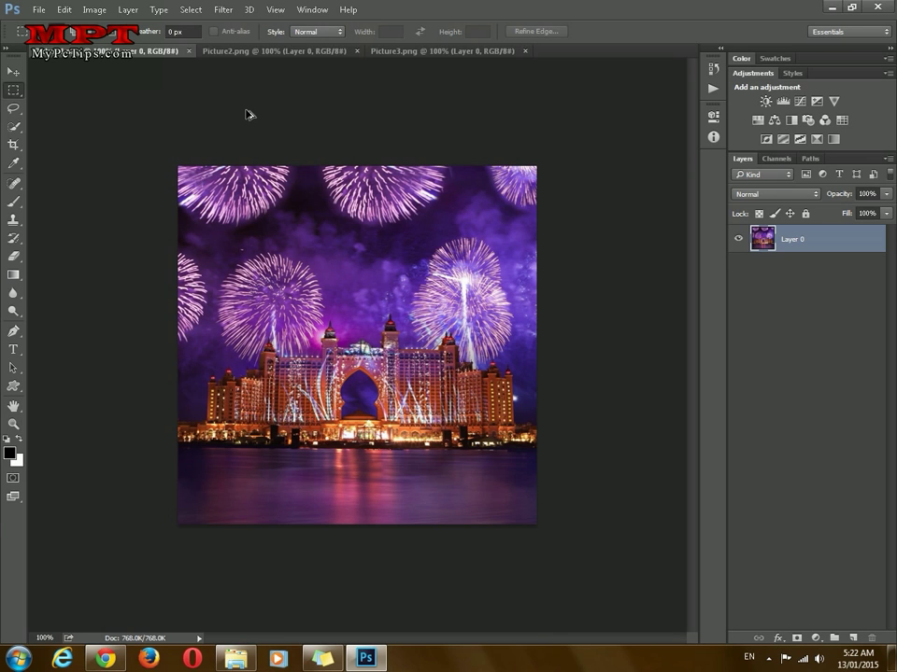
Bring up Canvas Size for the fireworks picture with units set to Pixels
key("ctrl+alt+c")
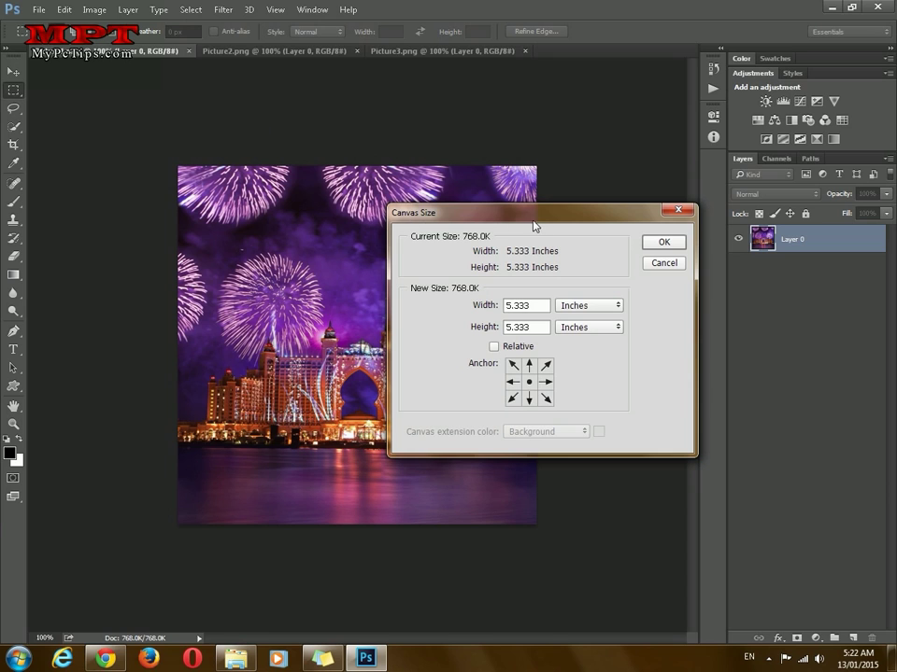
left_click(589, 305)
left_click(591, 329)
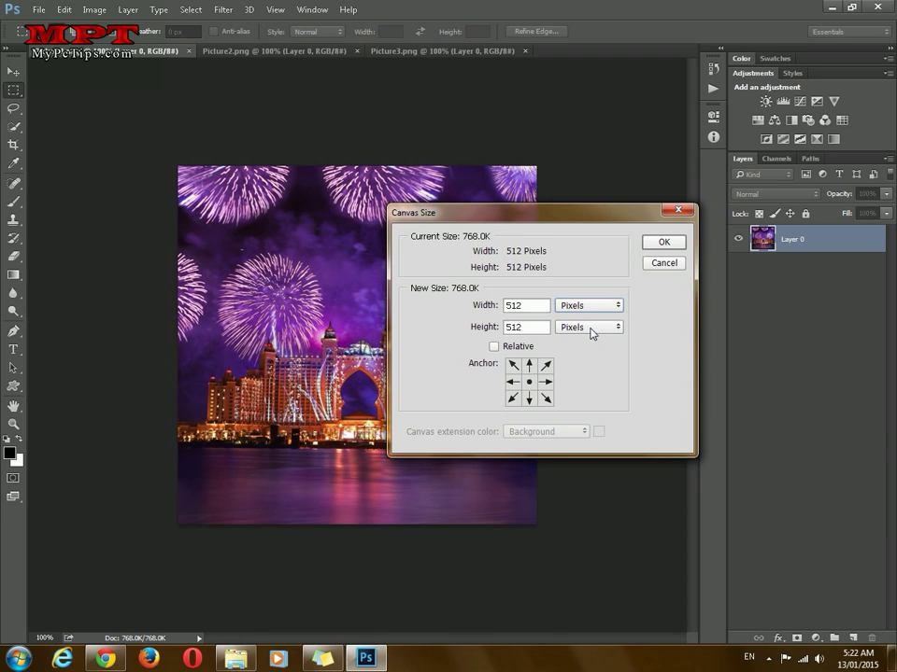
left_click_drag(546, 223, 536, 265)
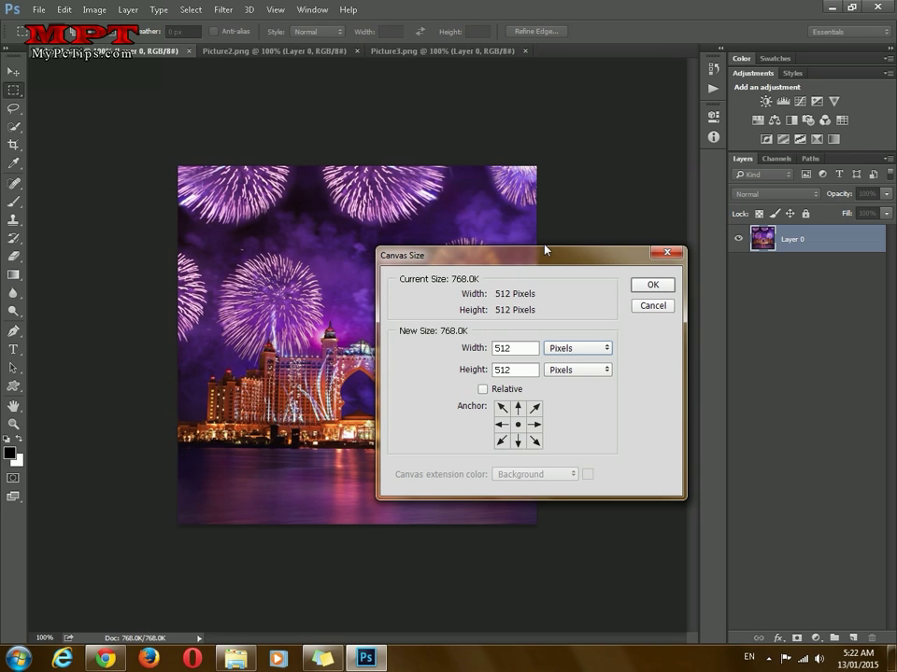
Compute 3 × 512 = 1536 in the Calculator
key("super")
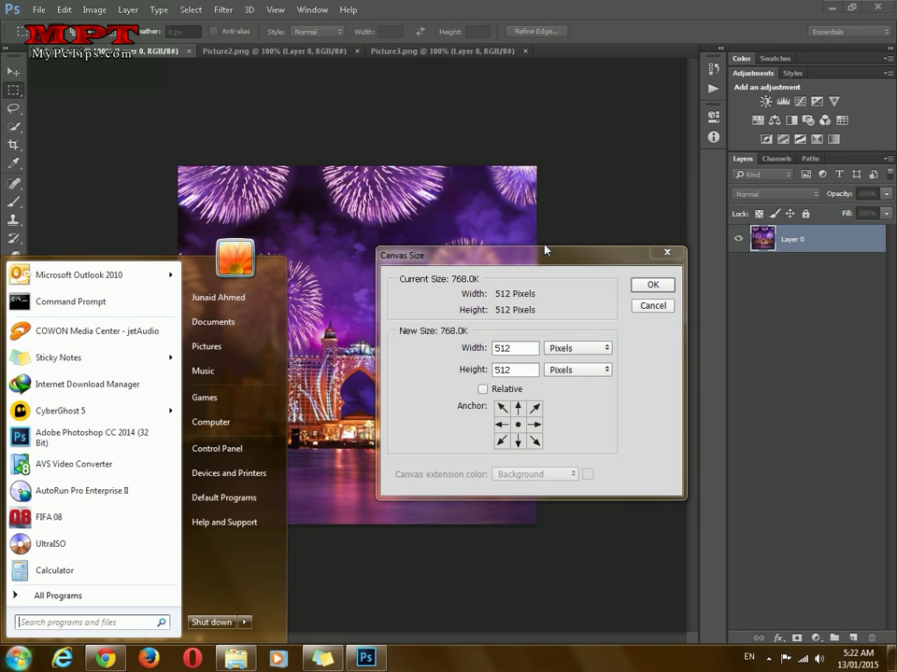
type("calc")
key("Return")
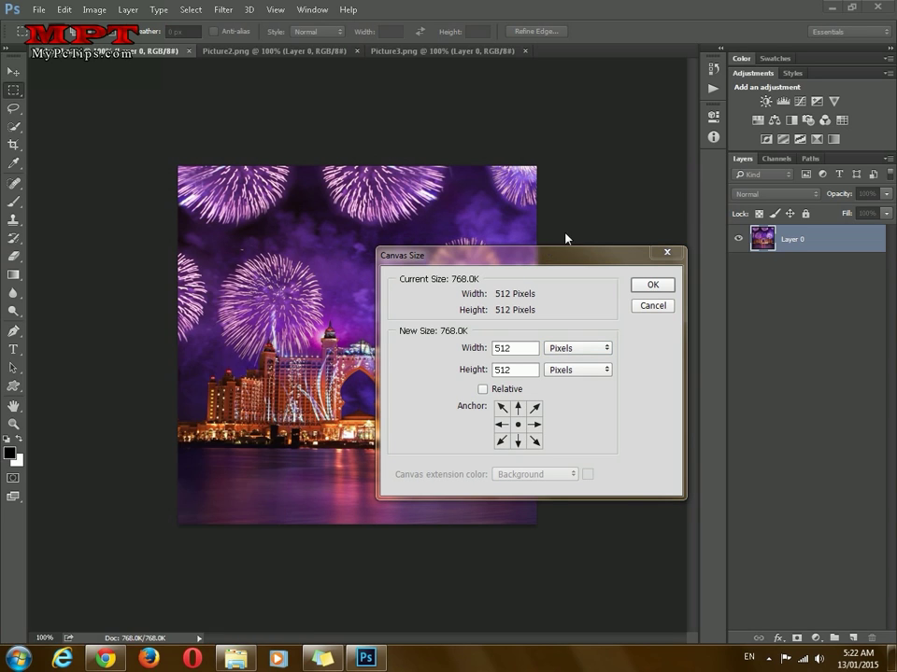
left_click_drag(439, 361, 212, 328)
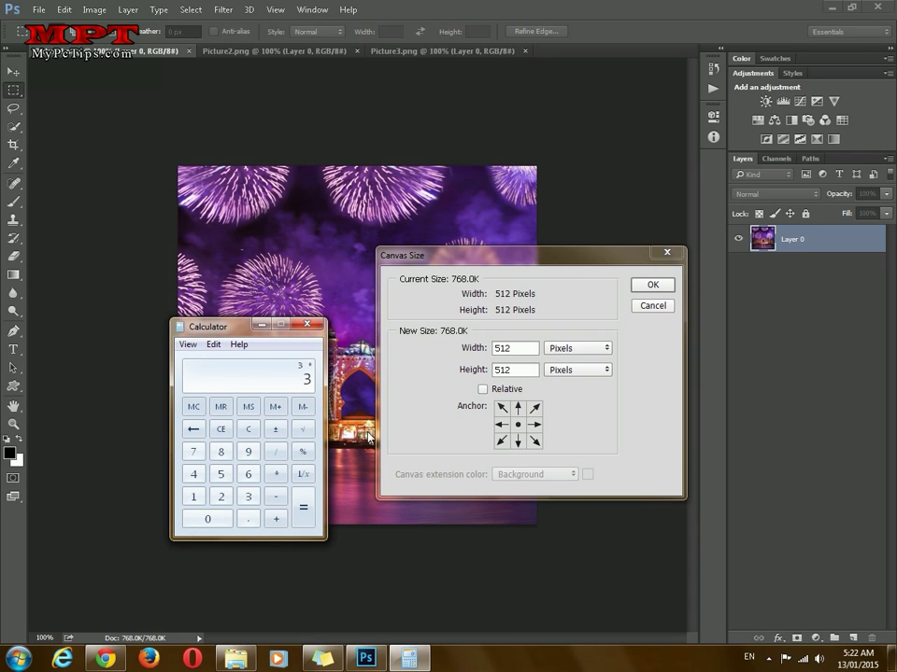
type("12")
key("Return")
Enter 1536 px as the canvas width, apply it, then undo the widening
left_click(522, 347)
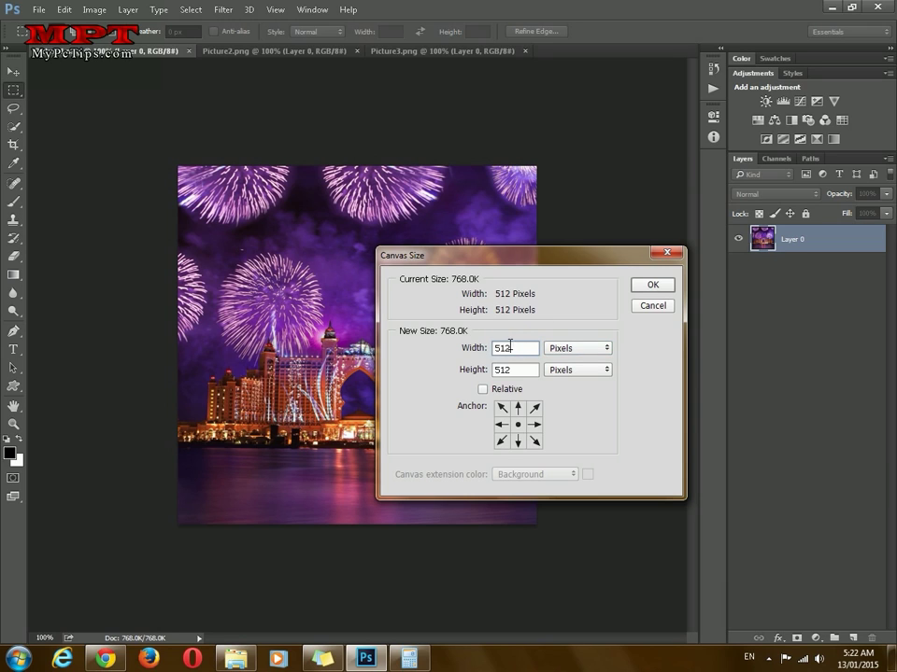
left_click_drag(510, 346, 490, 346)
left_click(421, 666)
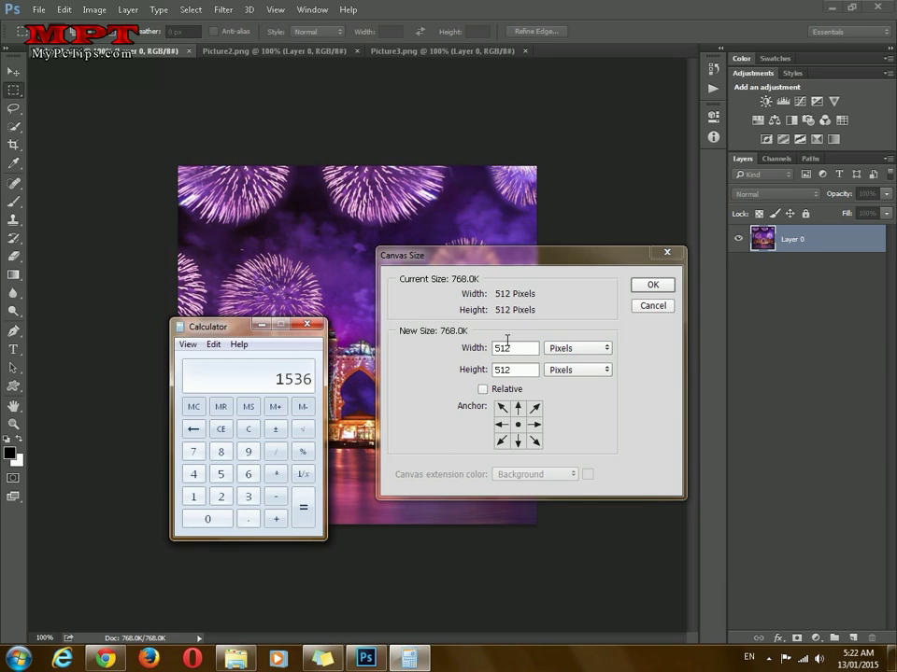
key("alt+Tab")
type("15")
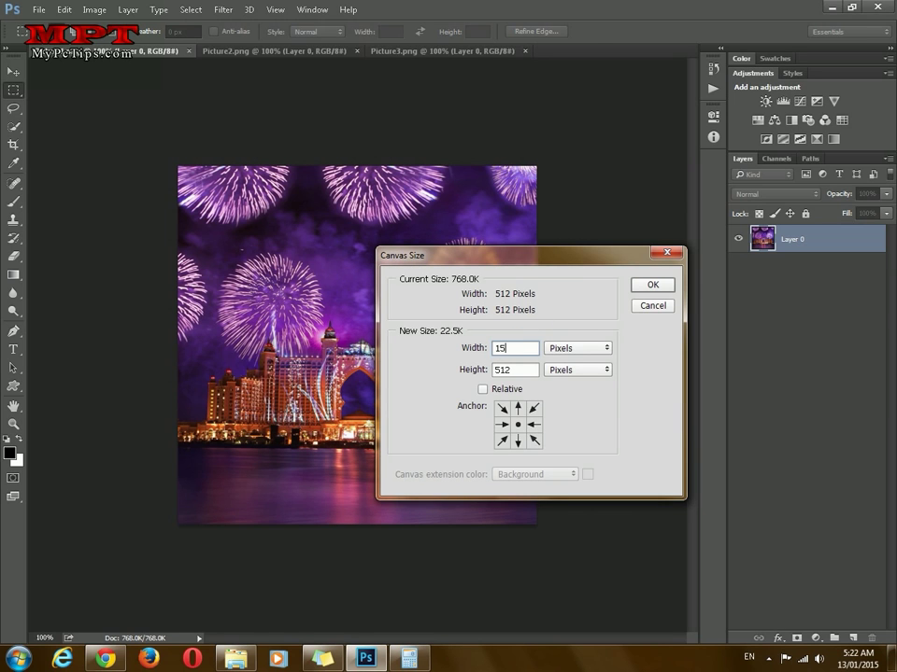
type("36")
left_click(652, 285)
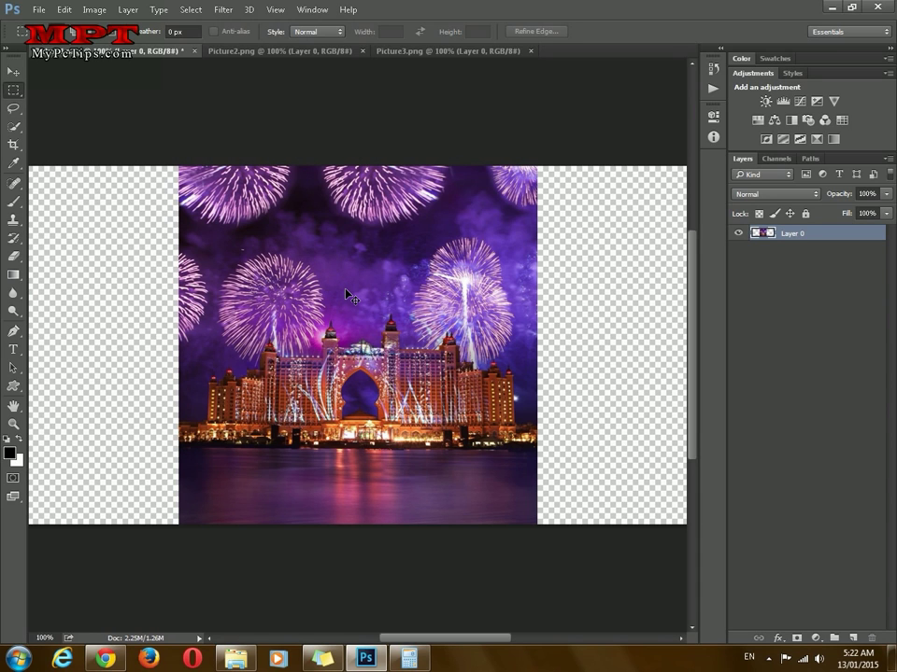
key("ctrl+z")
Widen the fireworks canvas to 1536 px in Pixels, anchored middle-right
key("ctrl+alt+c")
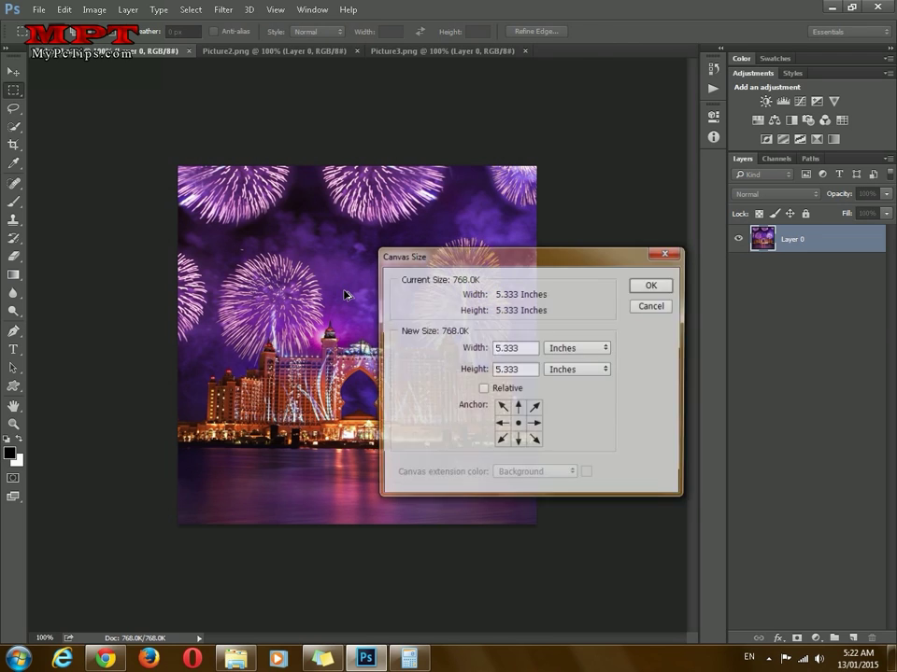
left_click(576, 349)
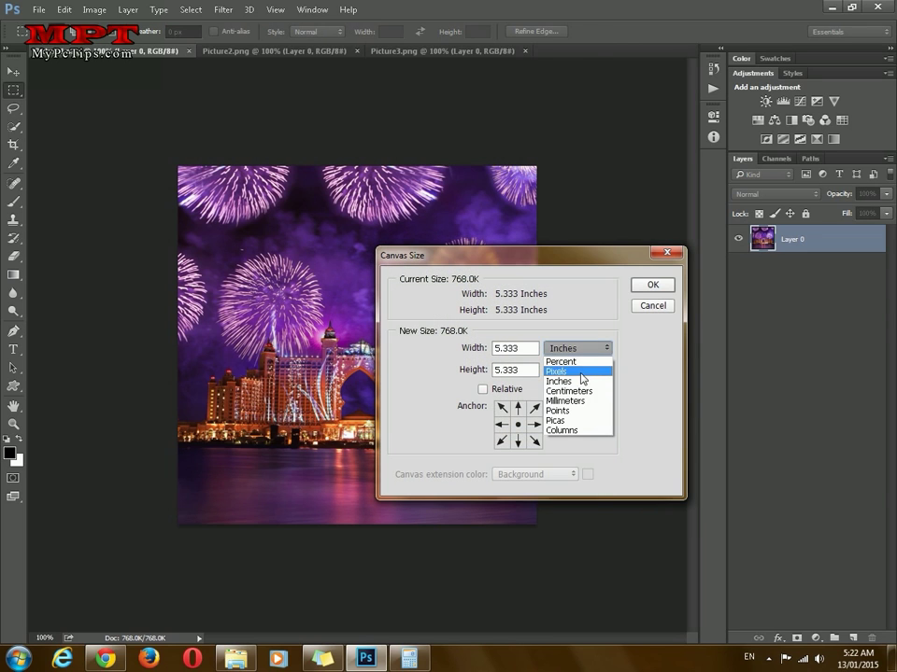
left_click(572, 371)
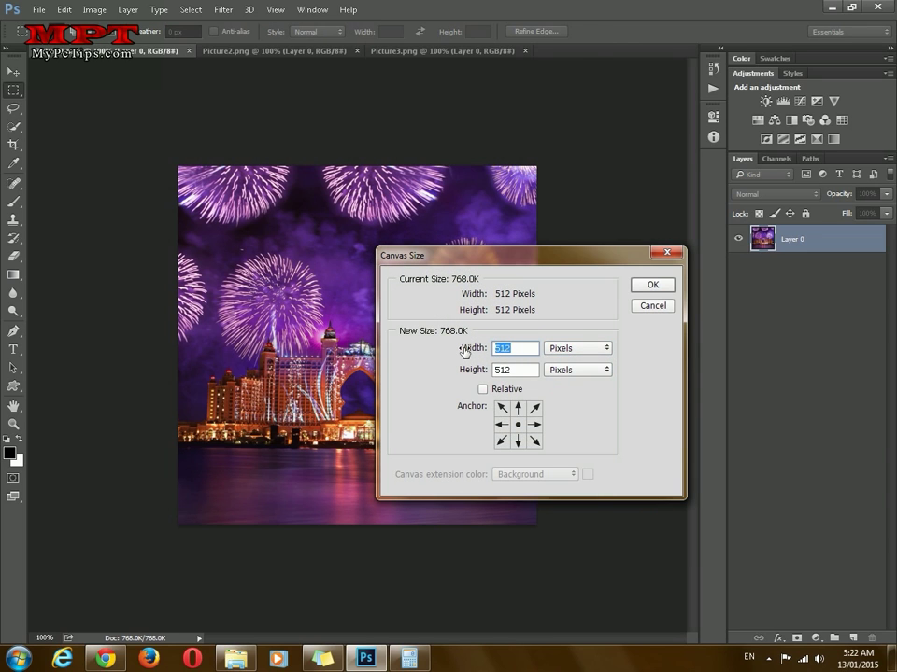
type("1536")
left_click(502, 425)
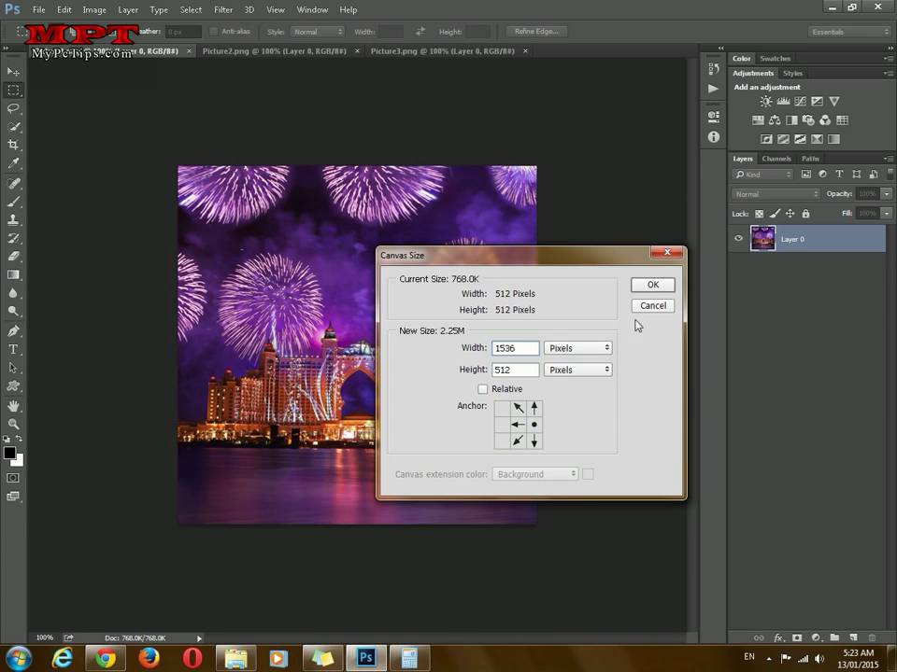
left_click(652, 284)
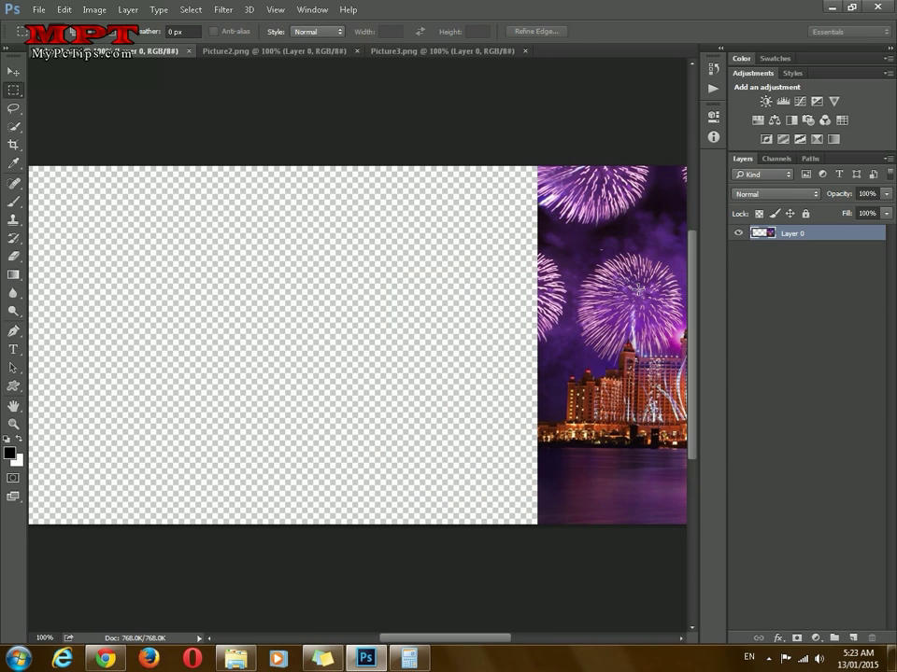
Drag the whole bird photo into the empty left area of the widened canvas
left_click(13, 423)
left_click(207, 363, "alt")
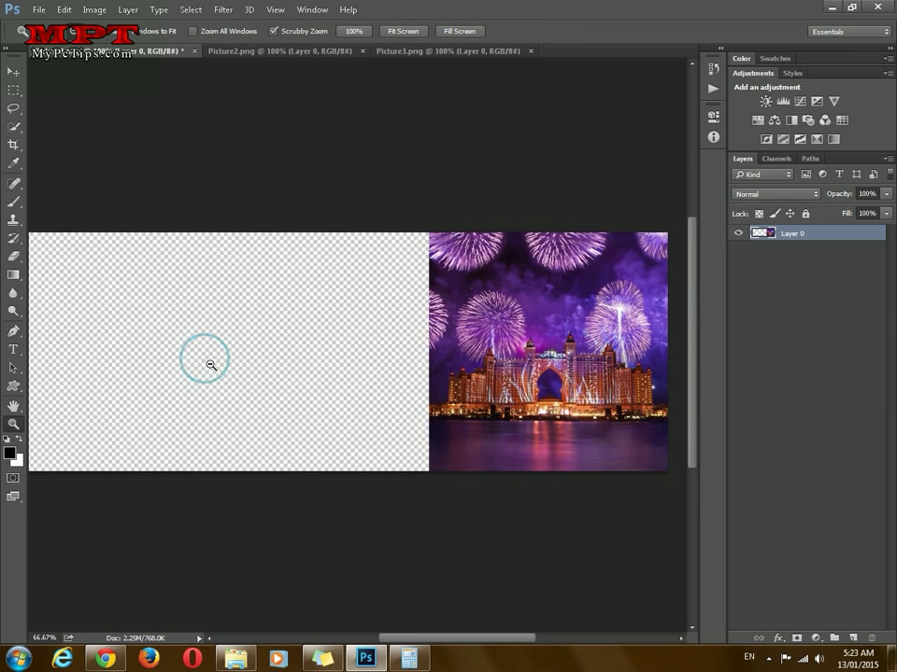
left_click(210, 364, "alt")
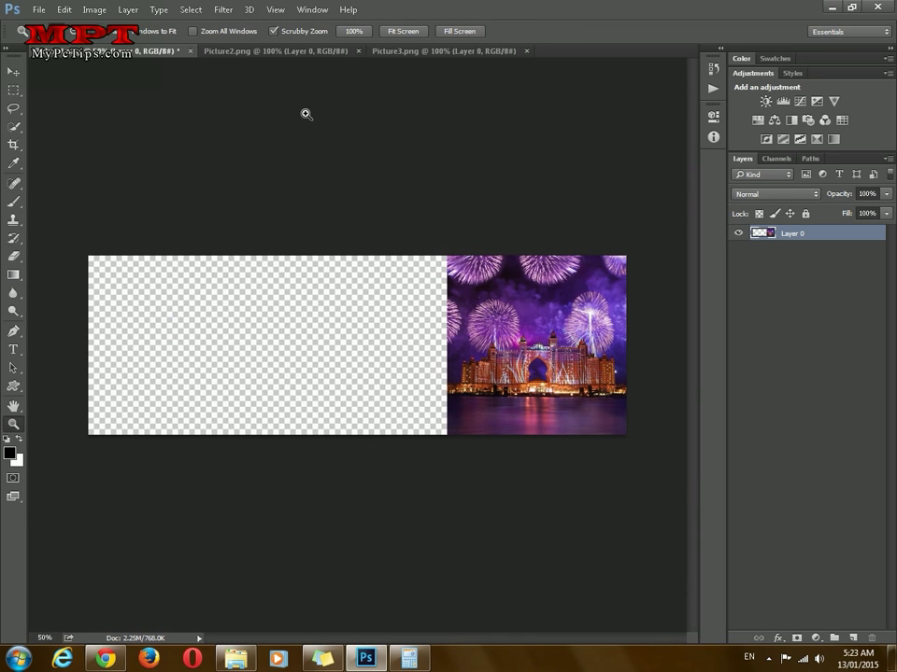
left_click(276, 53)
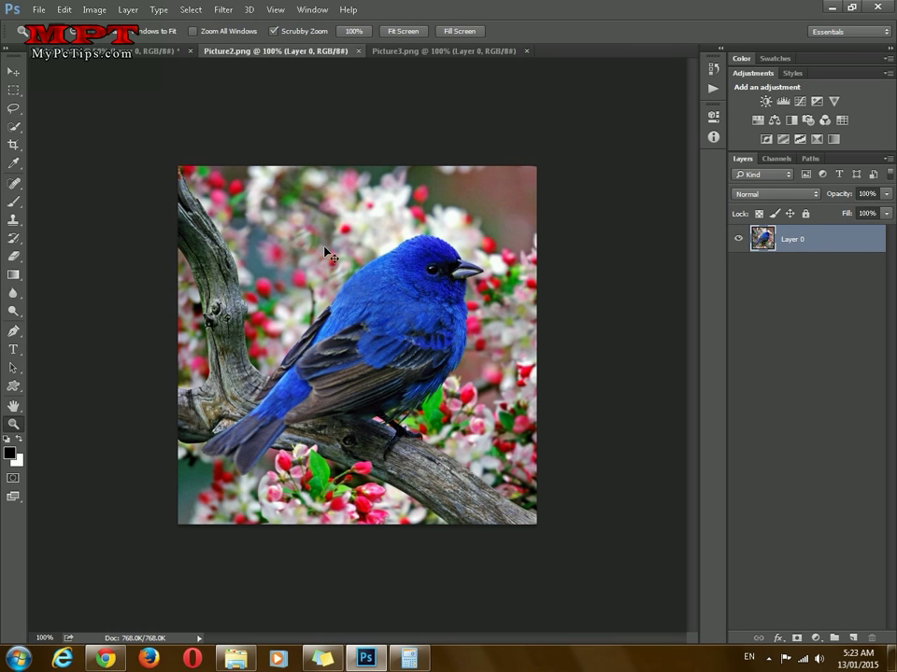
key("ctrl+a")
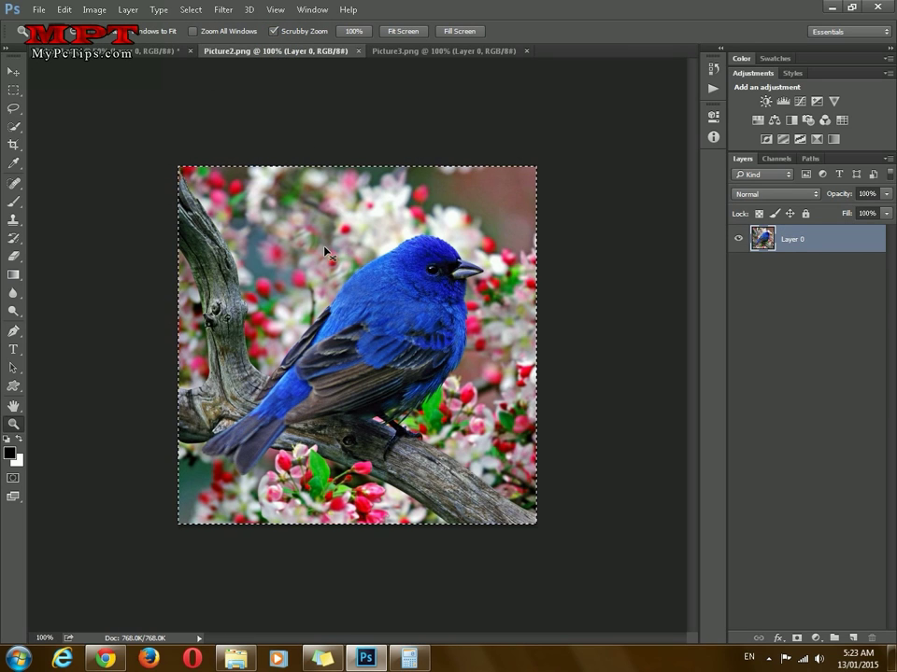
left_click_drag(325, 247, 458, 326)
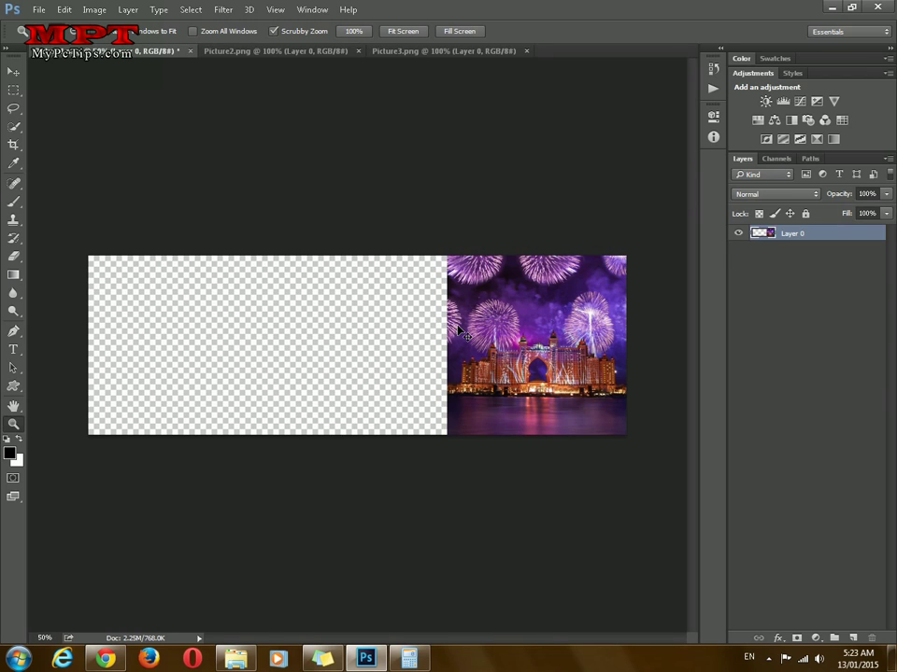
left_click_drag(363, 327, 181, 327)
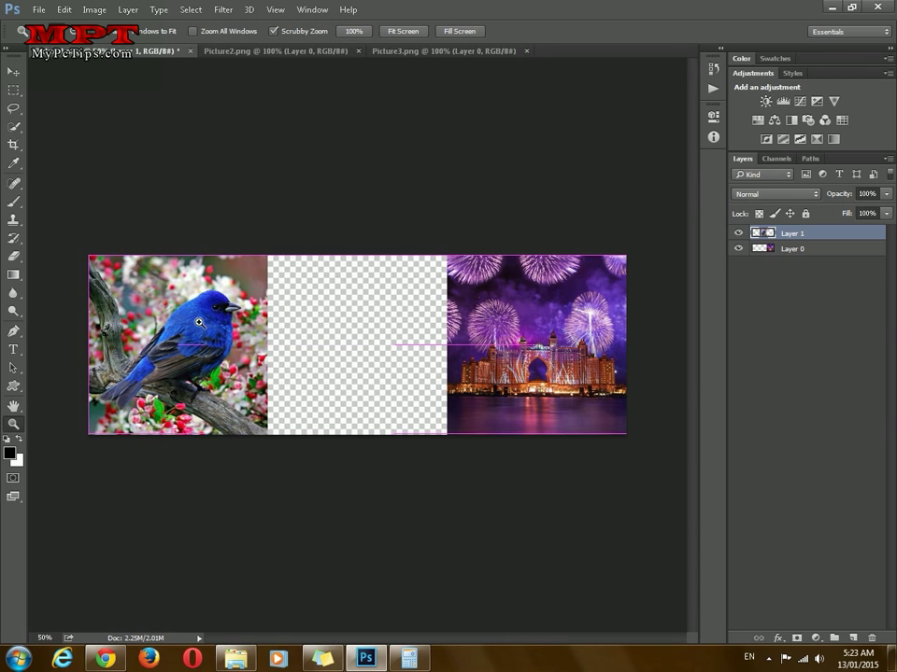
Drag the whole dolphin photo into the middle gap of the canvas
left_click(392, 51)
key("ctrl+a")
mouse_move(411, 215)
left_mouse_down()
mouse_move(476, 355)
mouse_move(359, 315)
left_mouse_up()
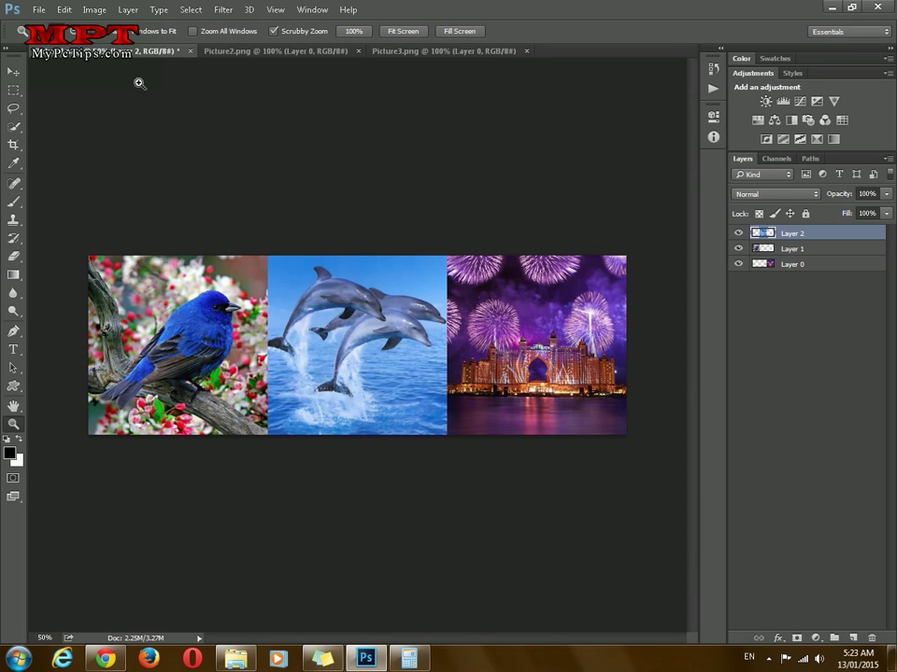
Revert Picture1 to its original fireworks snapshot via the History panel
left_click(713, 69)
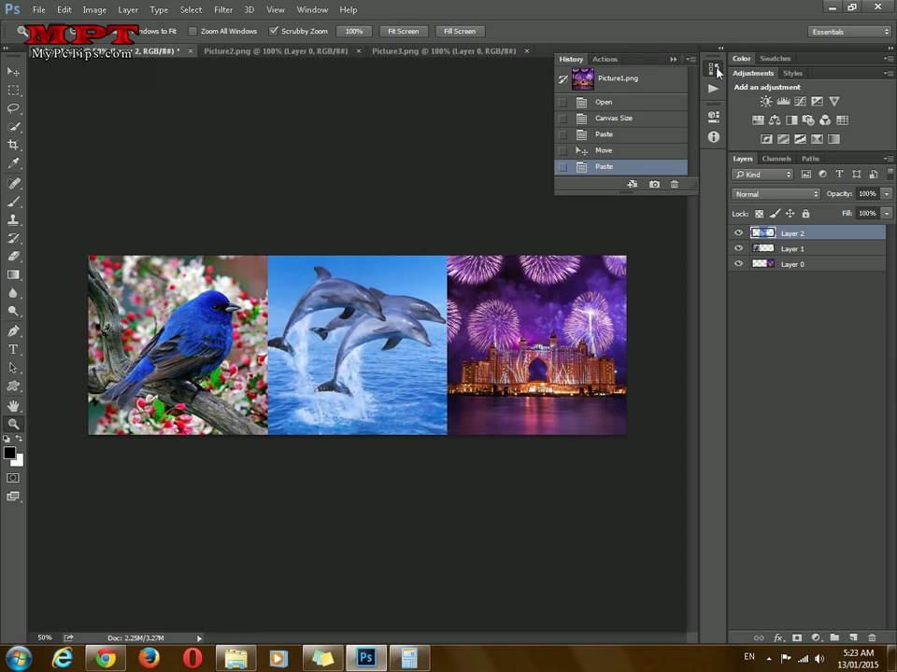
left_click(639, 80)
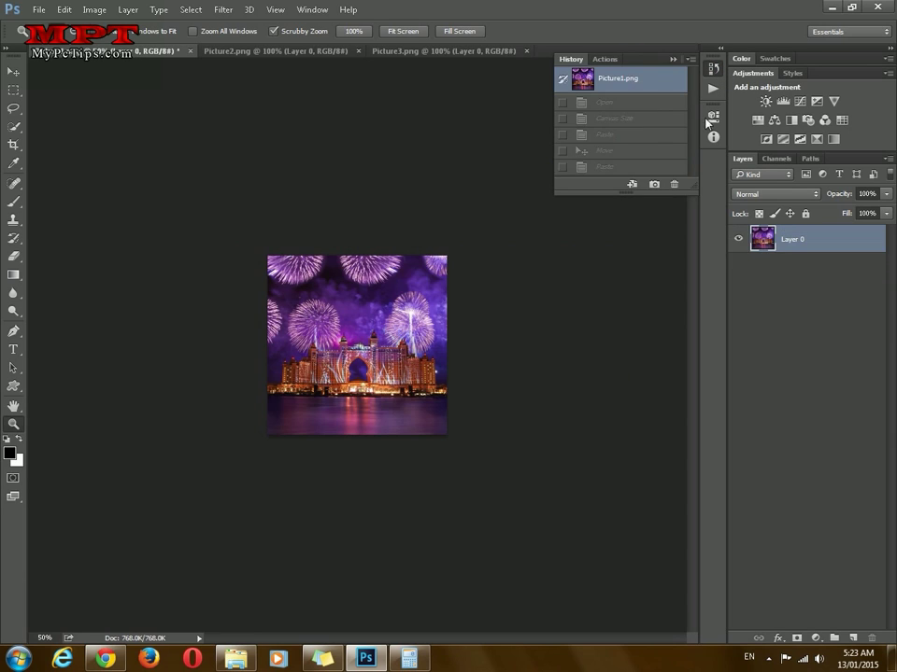
left_click(714, 72)
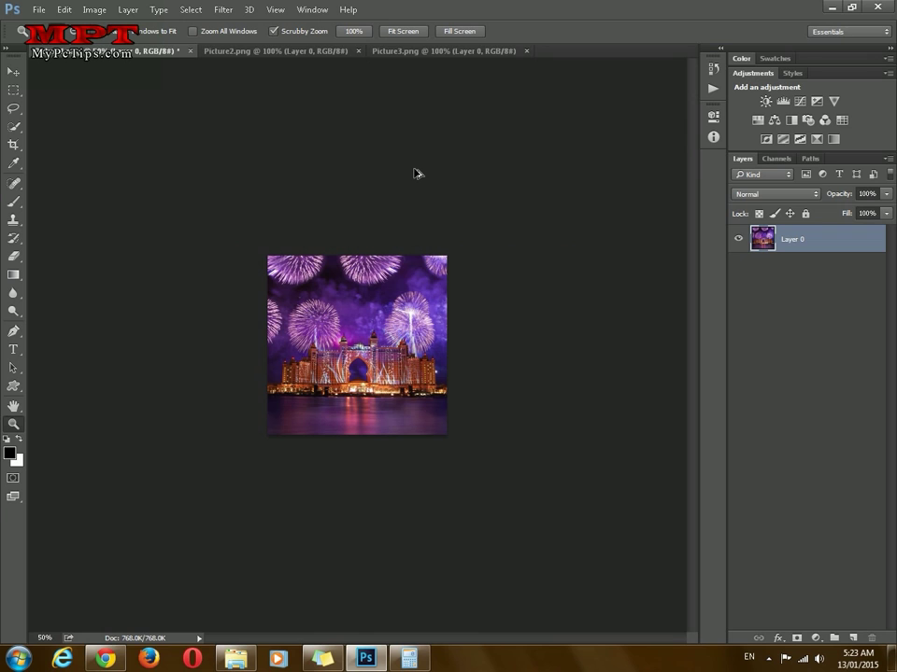
Extend the canvas height to 1536 px in Pixels, anchored top-centre
key("ctrl+alt+c")
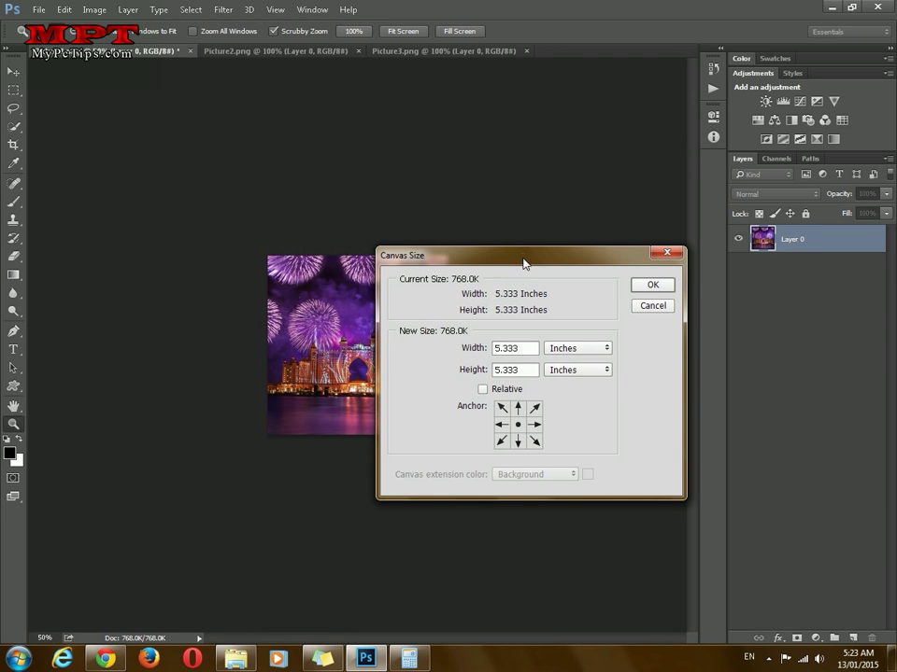
left_click_drag(528, 255, 522, 152)
left_click(598, 246)
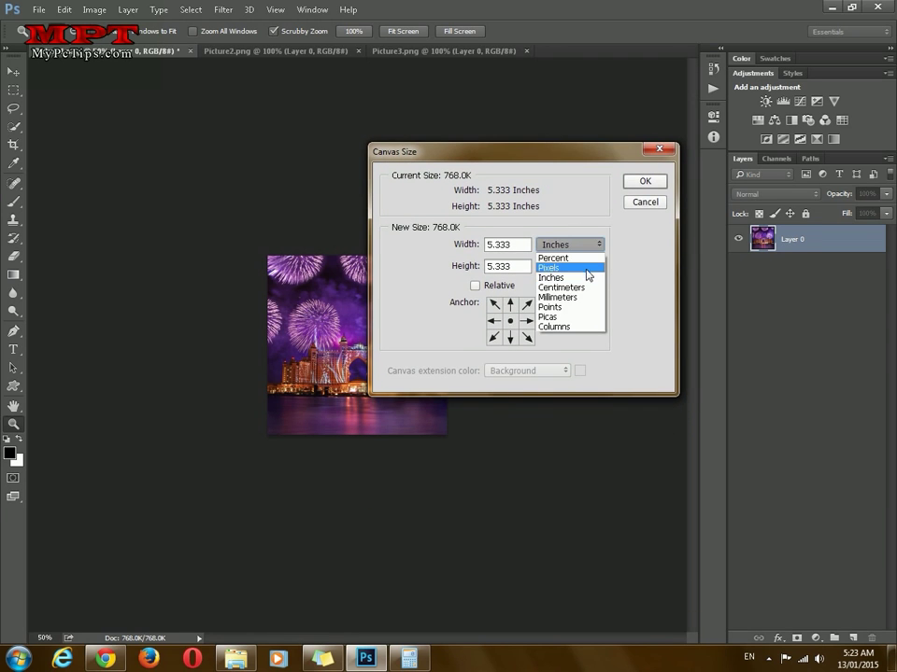
left_click(588, 268)
left_click(461, 269)
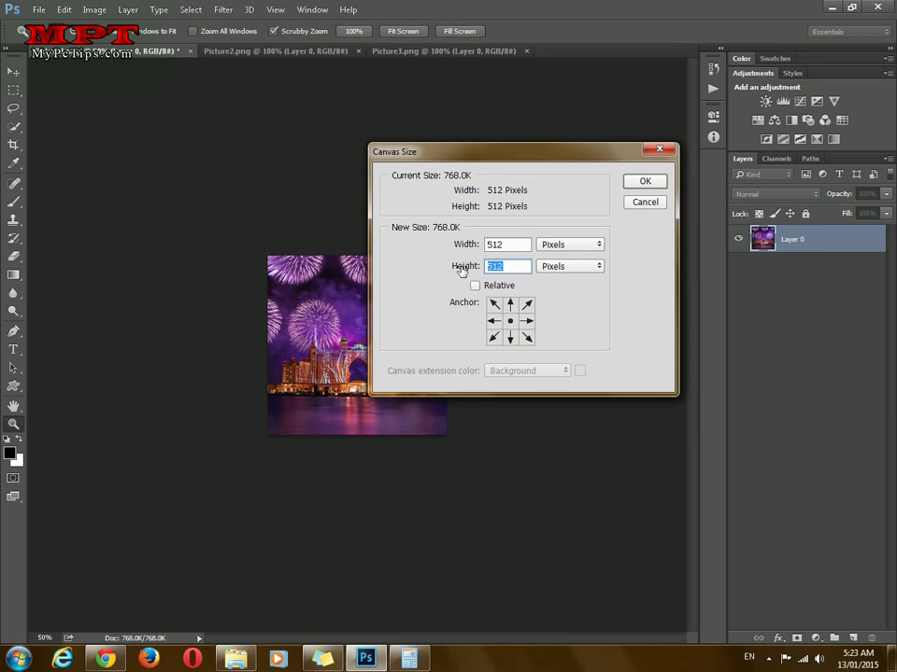
type("1536")
left_click(505, 304)
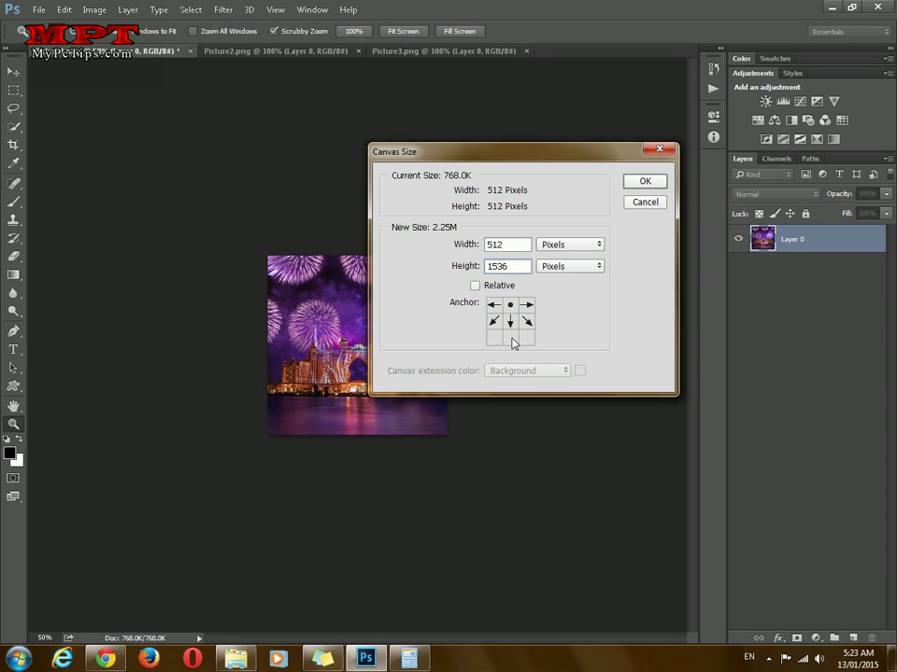
left_click(633, 180)
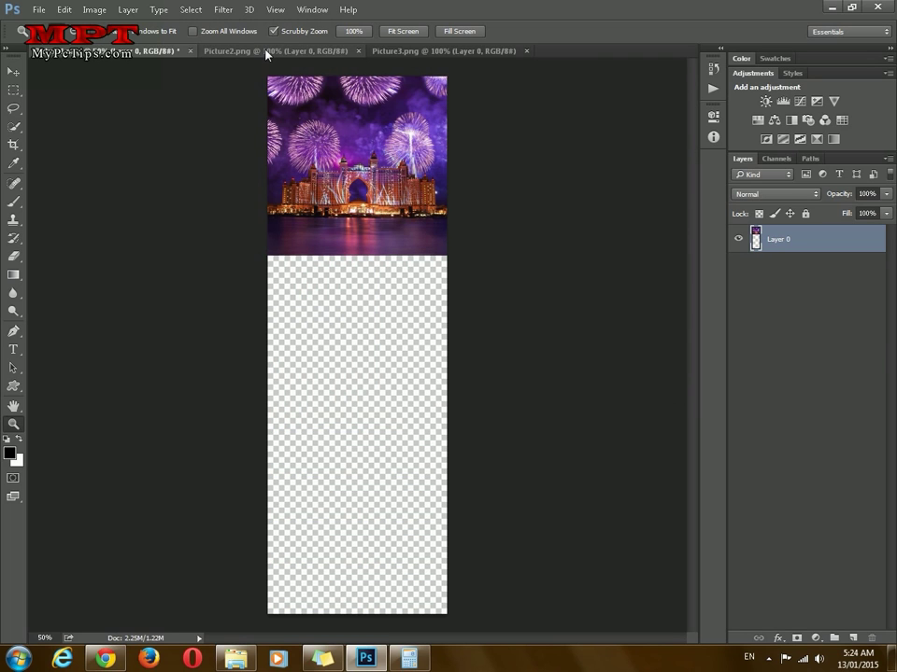
Drag the bird into the middle slot and the dolphins into the bottom slot of the tall canvas
left_click(267, 52)
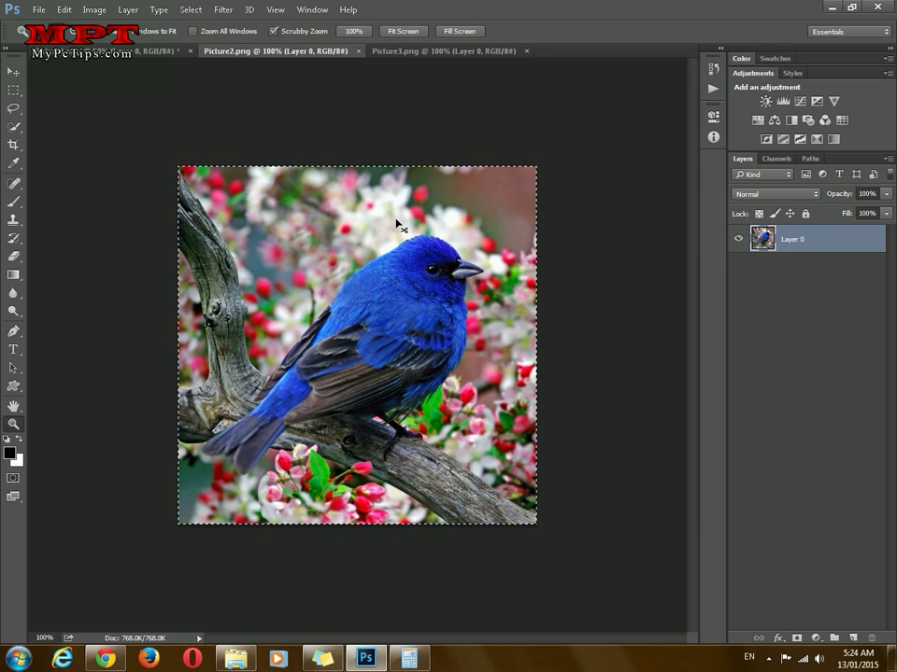
left_click_drag(115, 63, 473, 280)
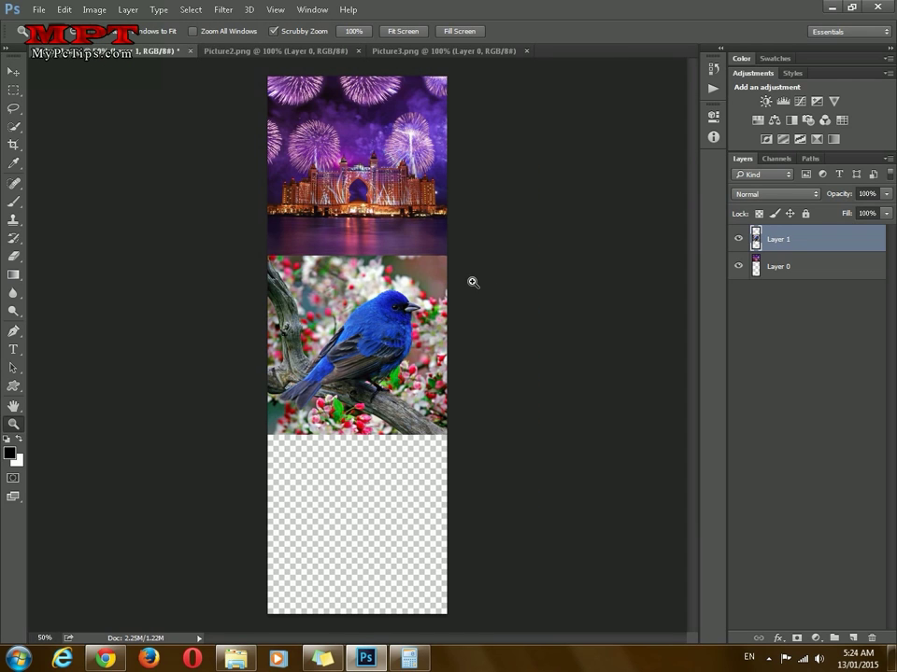
left_click(455, 52)
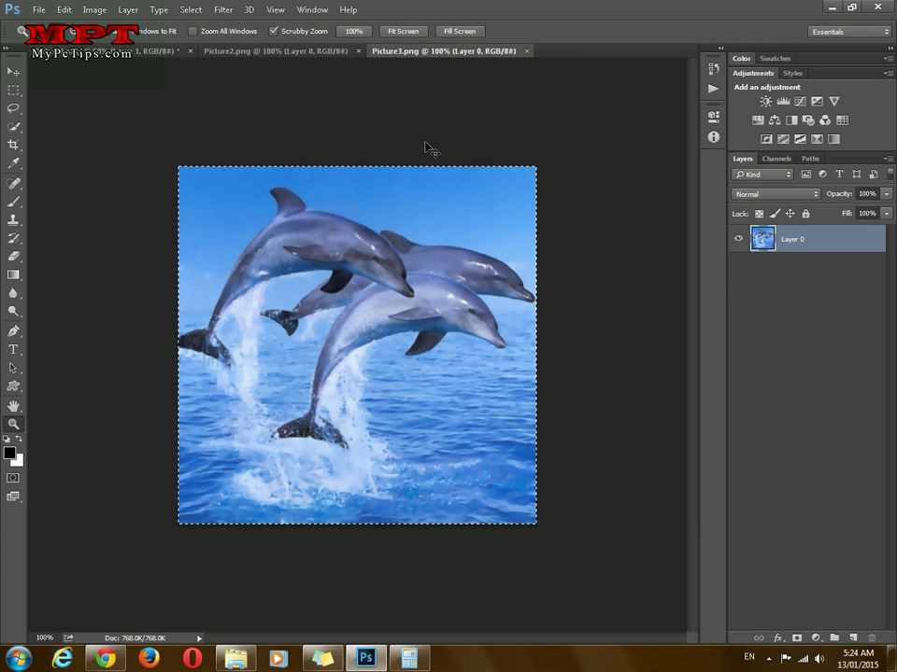
left_click_drag(280, 280, 545, 364)
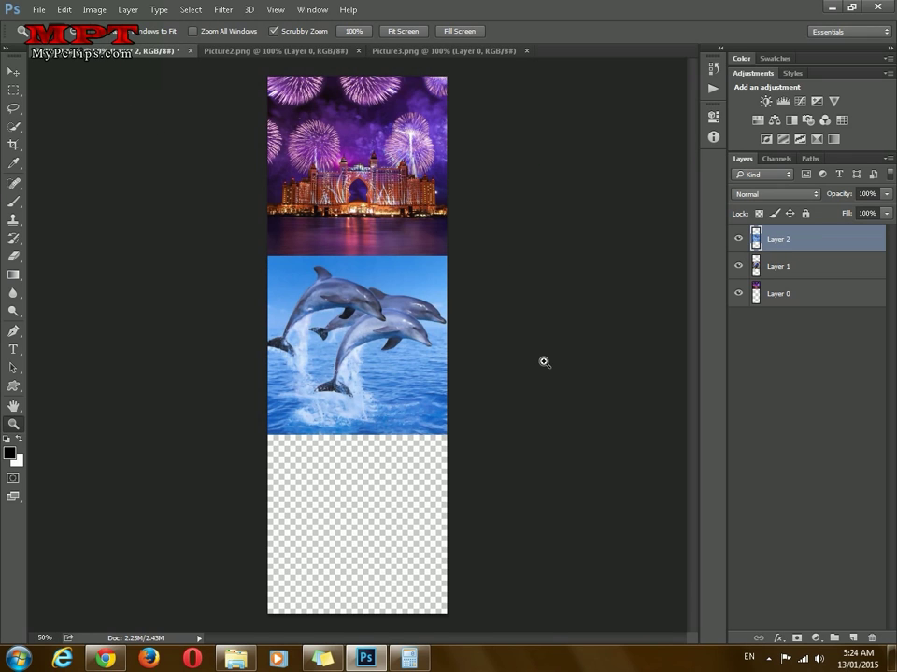
left_click_drag(363, 321, 362, 508)
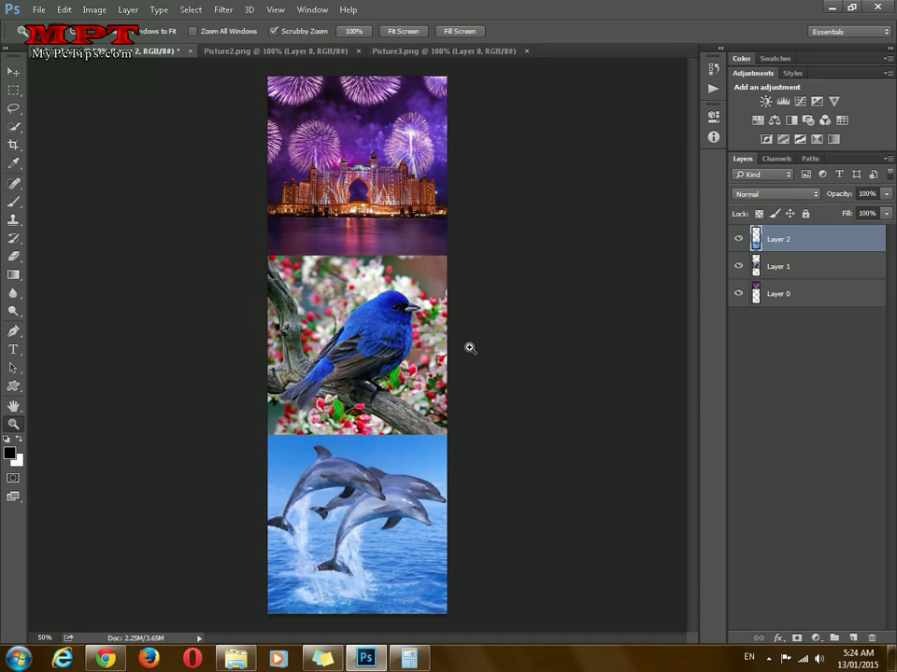
Choose File > Save As for the stacked three-photo composite
left_click(41, 10)
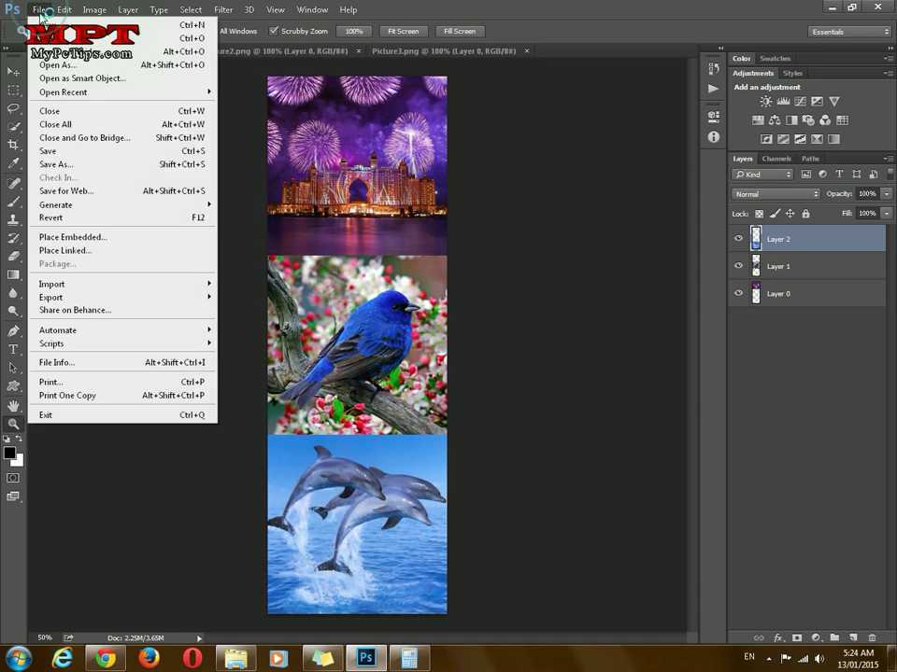
left_click(92, 165)
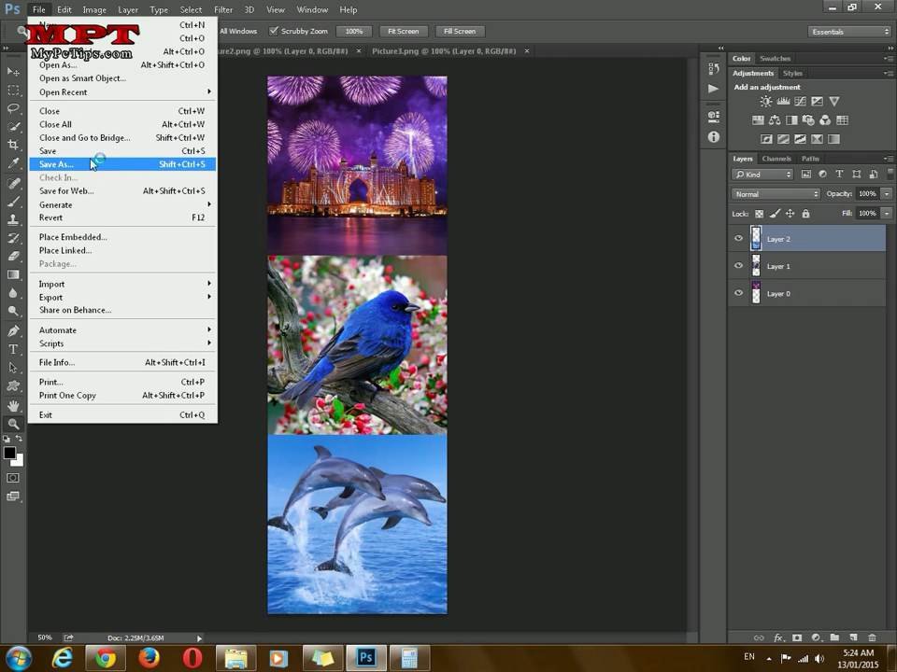